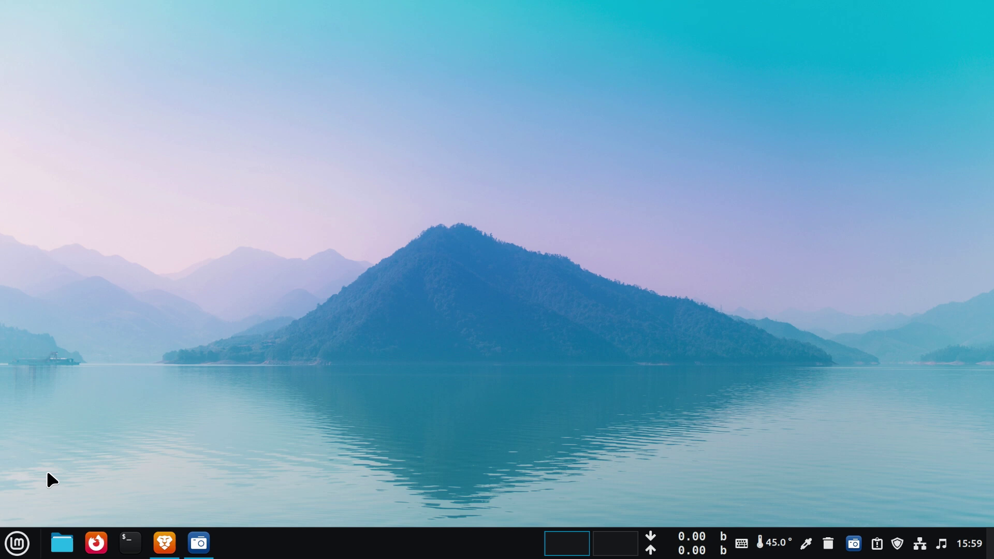
Step: Launch the Disks utility by searching 'disk' in the Mint menu
left_click(19, 544)
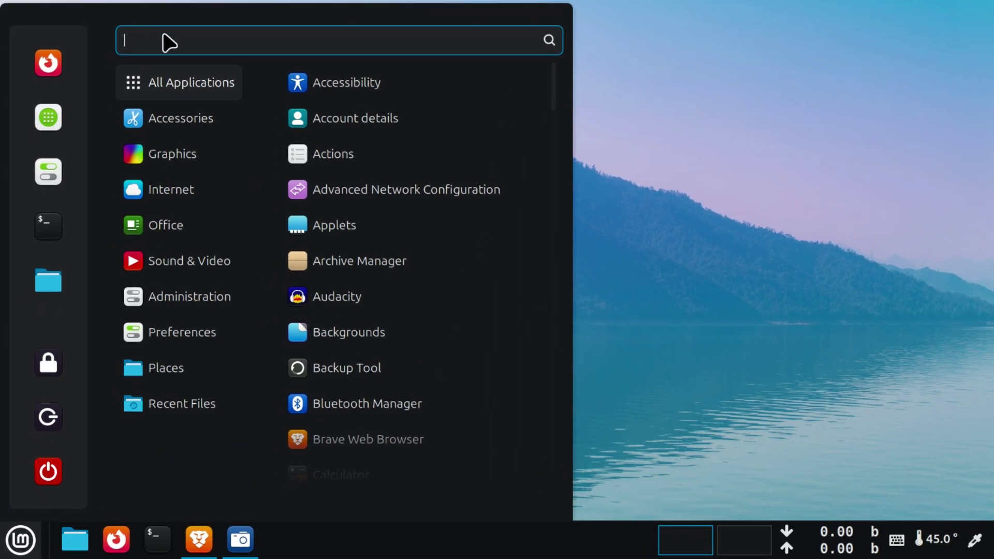
type("d")
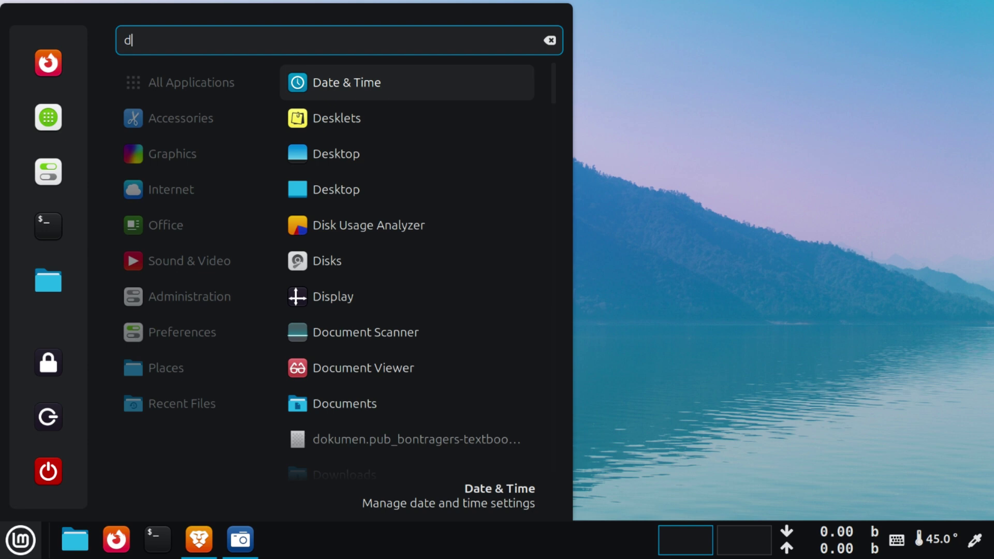
type("isk")
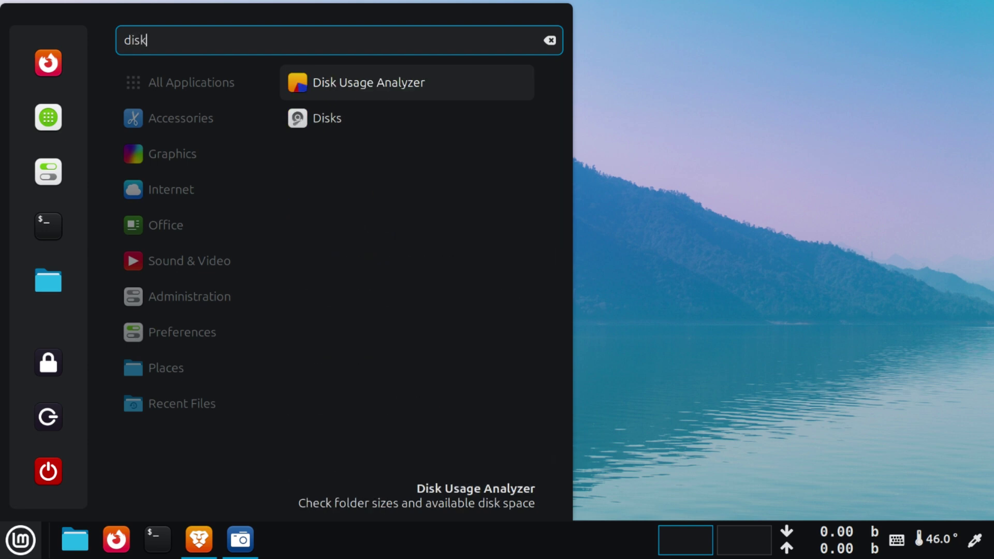
left_click(326, 119)
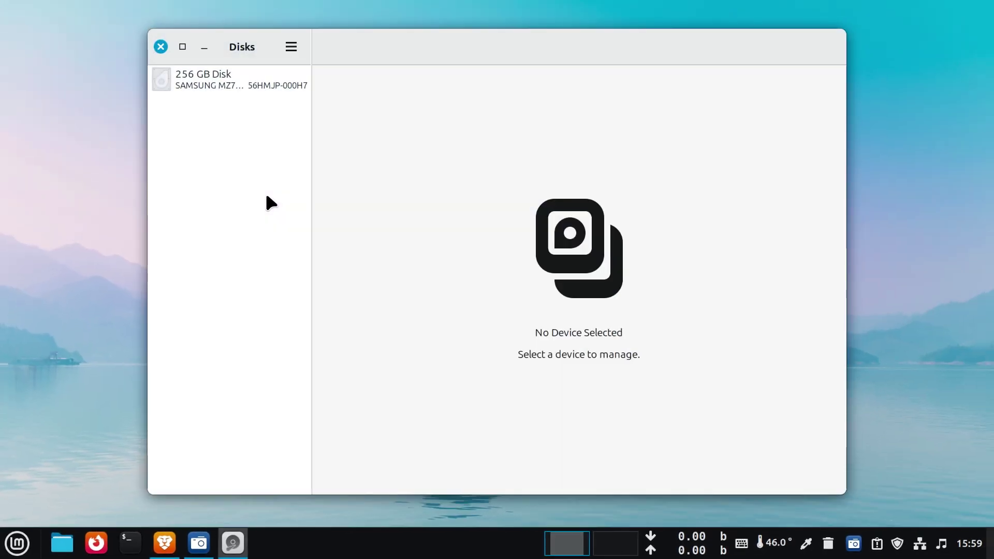
Step: Select the 256 GB disk and inspect its 6.0 GB free space and 242 GB Ext4 partition
left_click(283, 87)
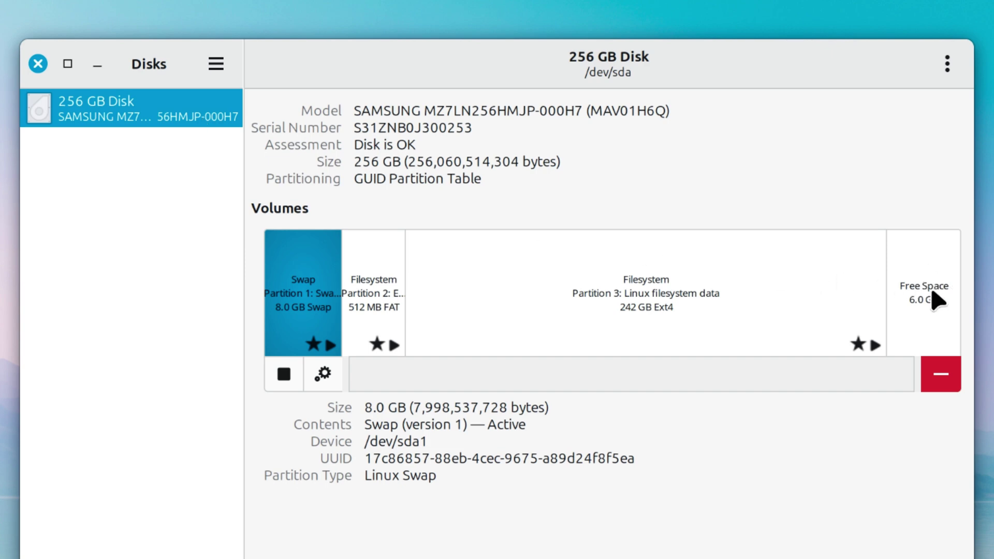
left_click(931, 310)
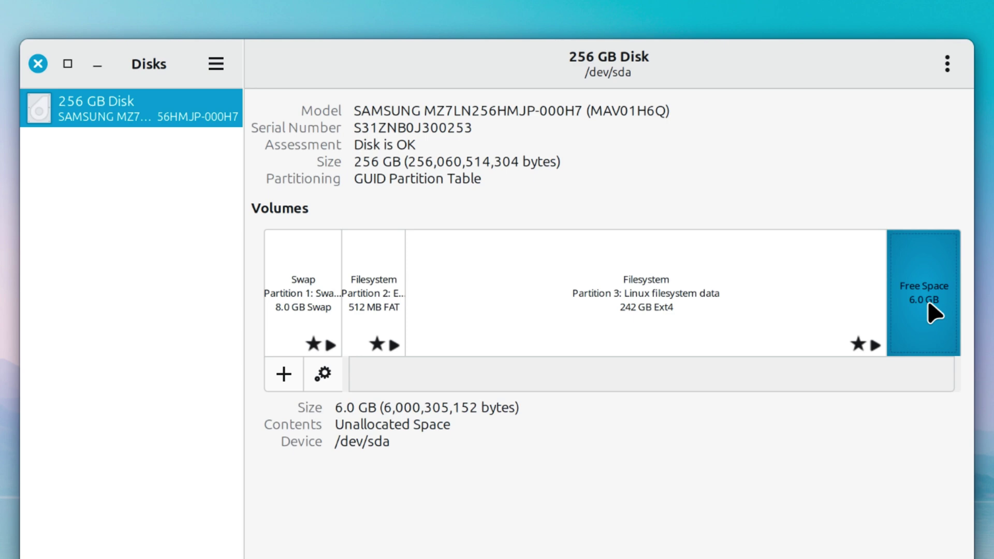
left_click(724, 277)
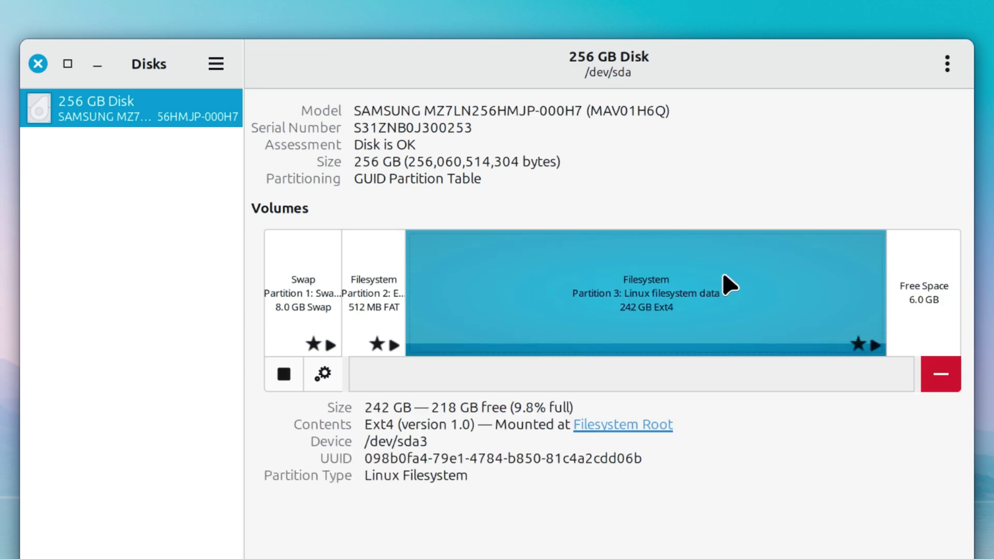
Step: Close Disks and find Gparted in Software Manager by searching 'gpart'
left_click(36, 64)
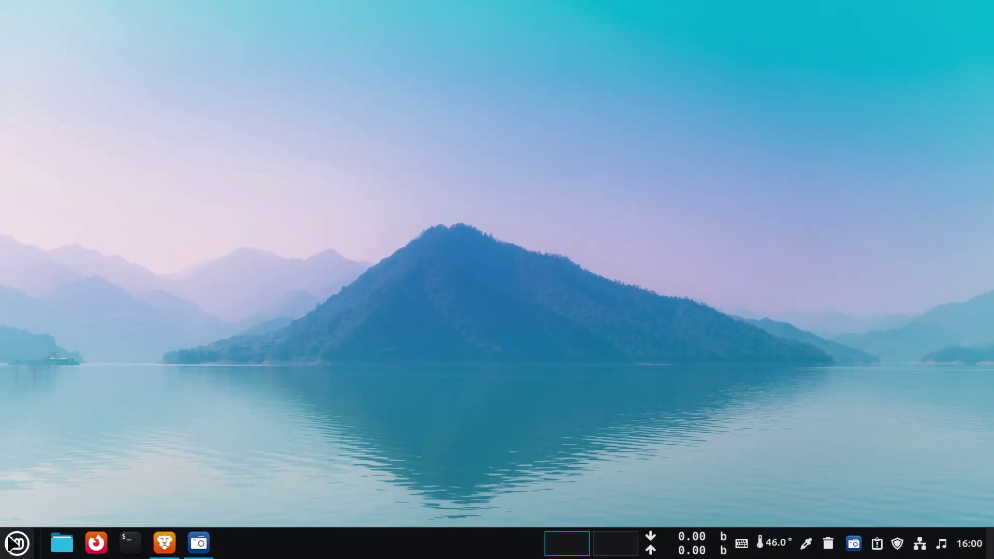
key("super")
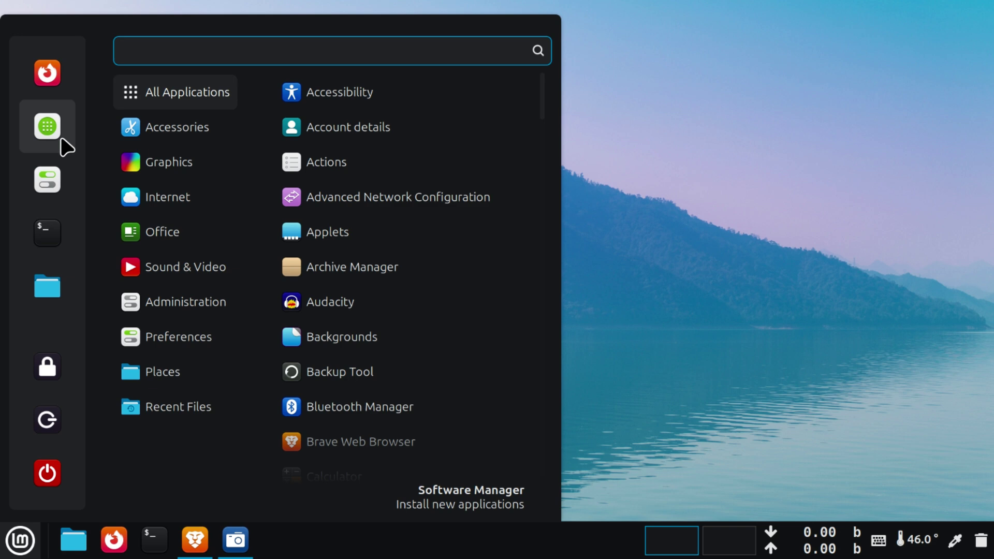
left_click(52, 120)
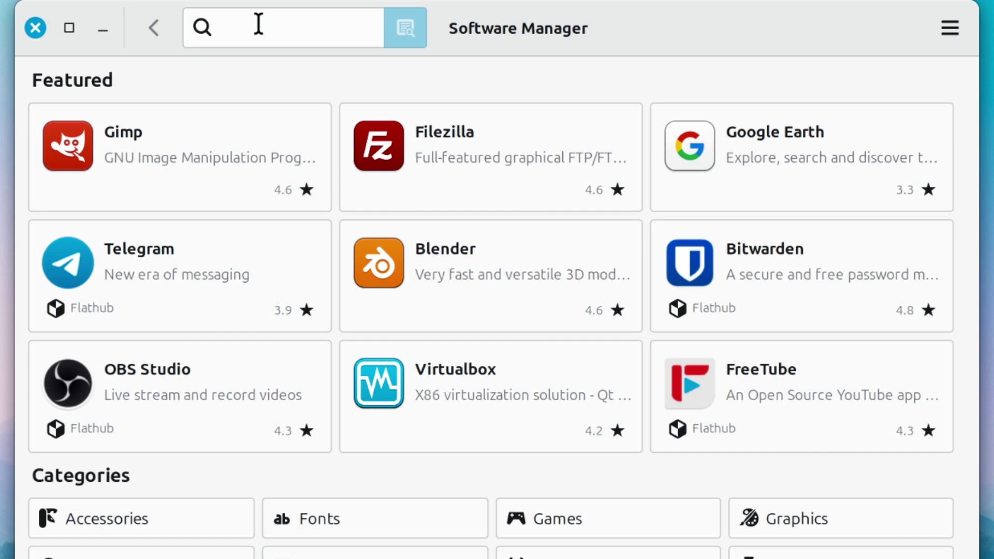
type("gpart")
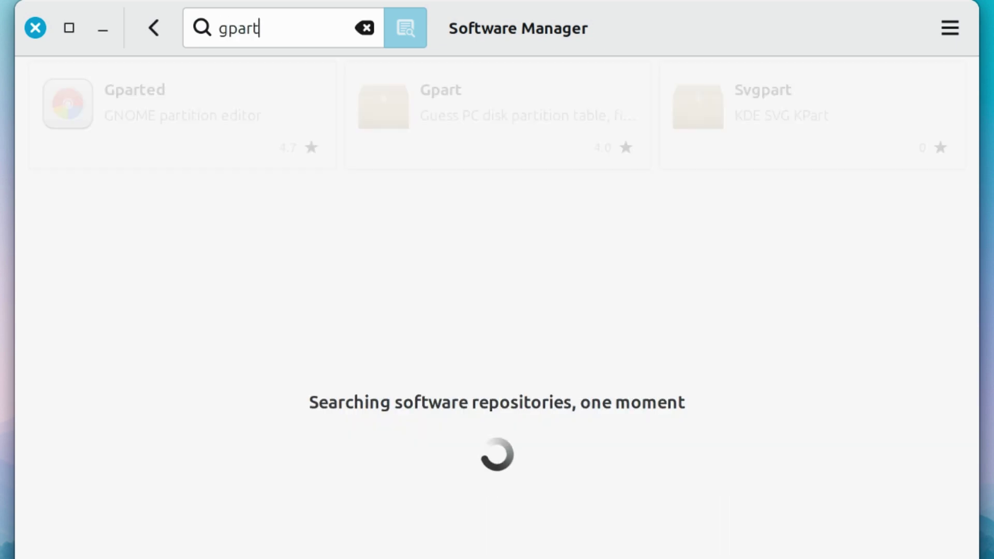
left_click(133, 106)
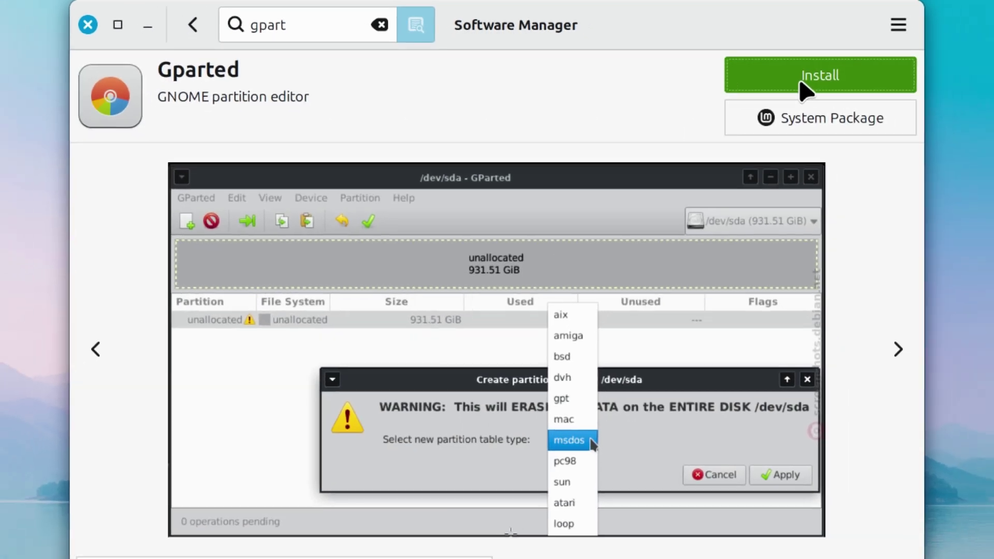
Step: Install Gparted with its 2.2 MB of extra packages, authenticating with the account password
left_click(839, 86)
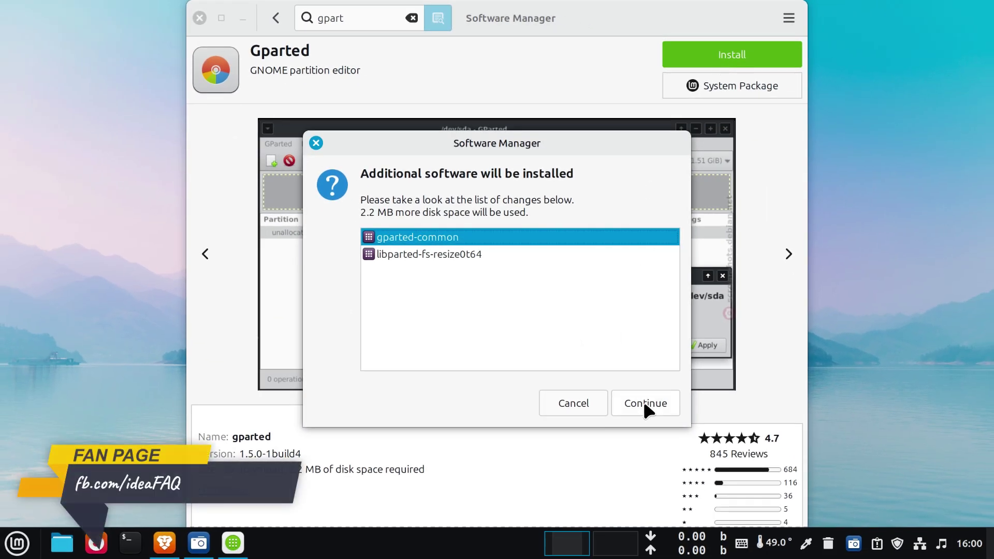
left_click(645, 408)
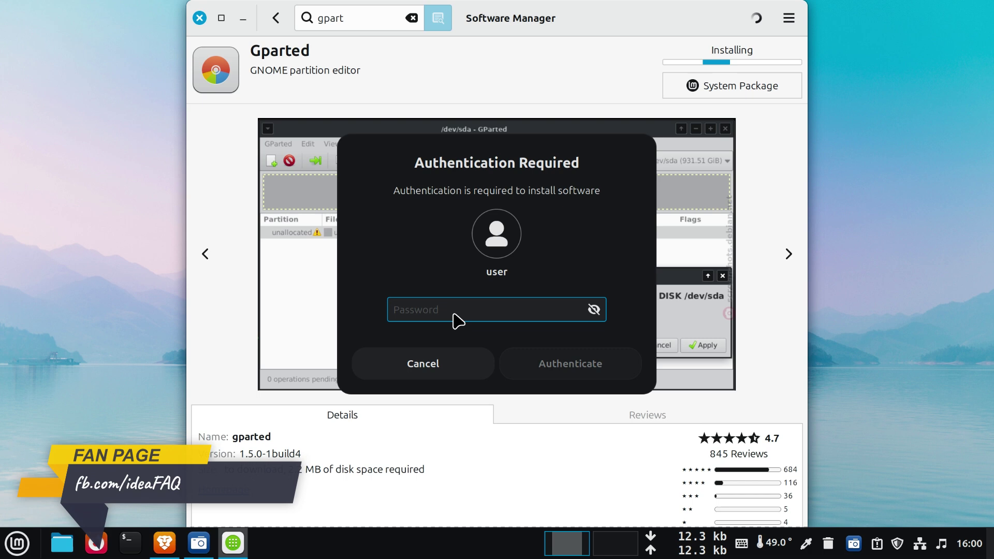
type("****")
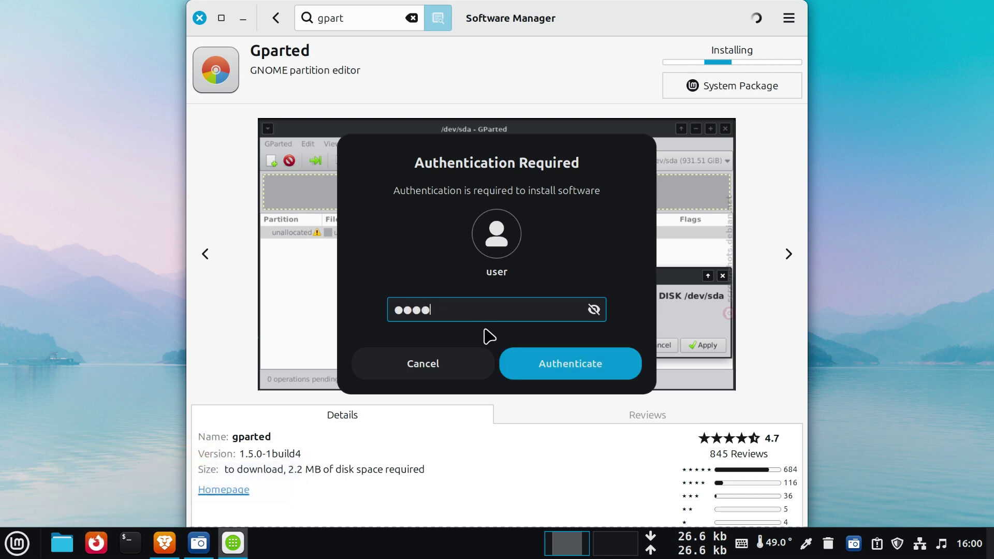
left_click(568, 357)
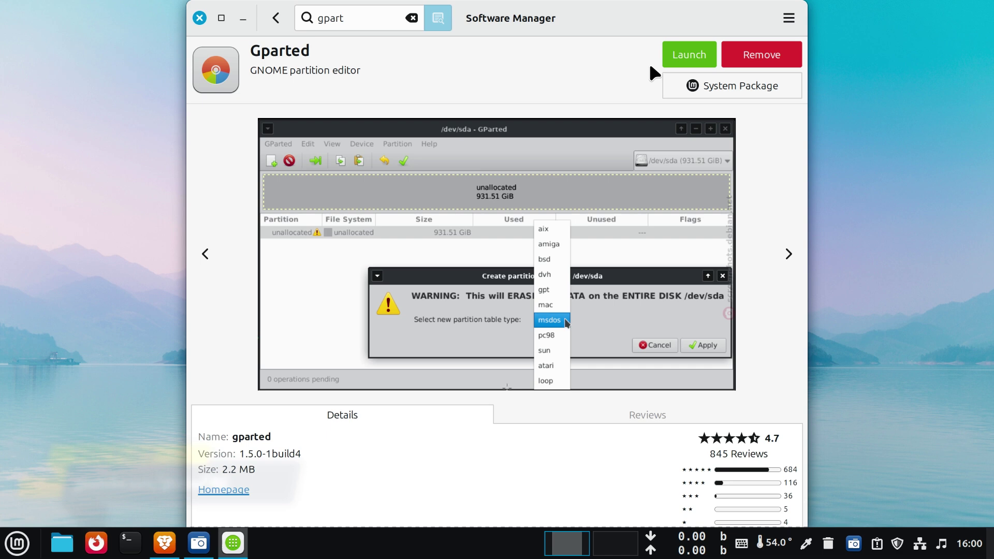
Step: Start GParted as root, authenticating with the account password
left_click(694, 51)
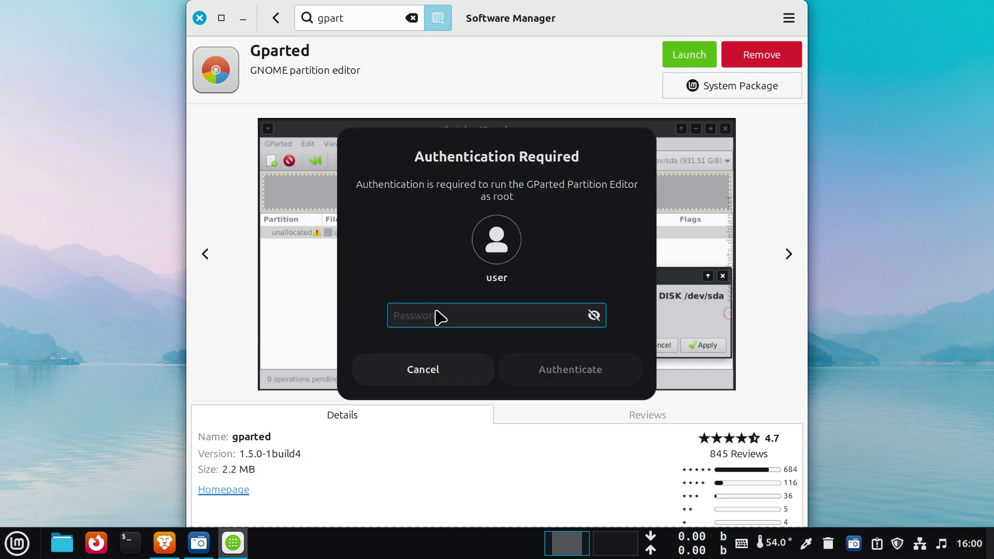
type("pass")
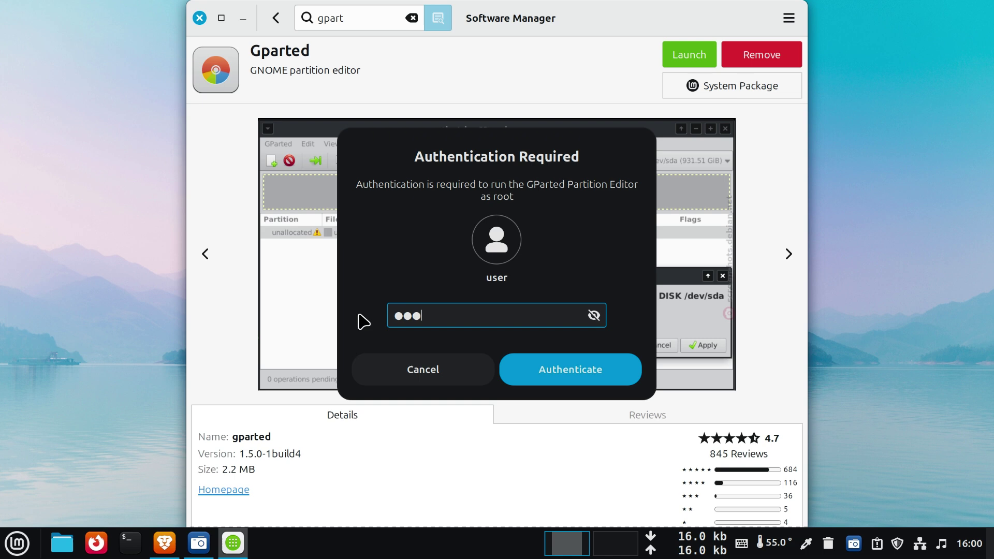
left_click(569, 373)
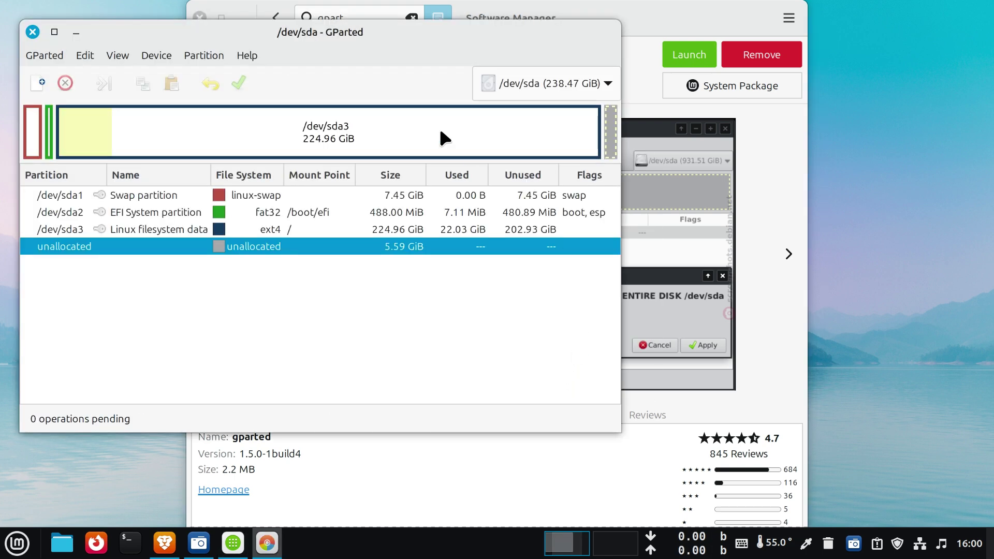
Step: Close Software Manager and maximize the GParted window
left_click(204, 2)
left_click(199, 17)
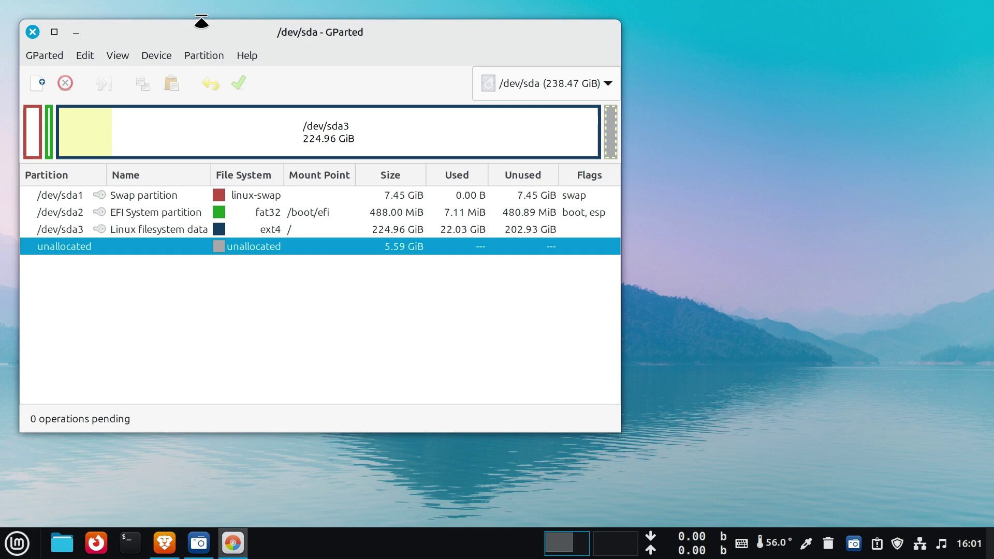
left_click(55, 31)
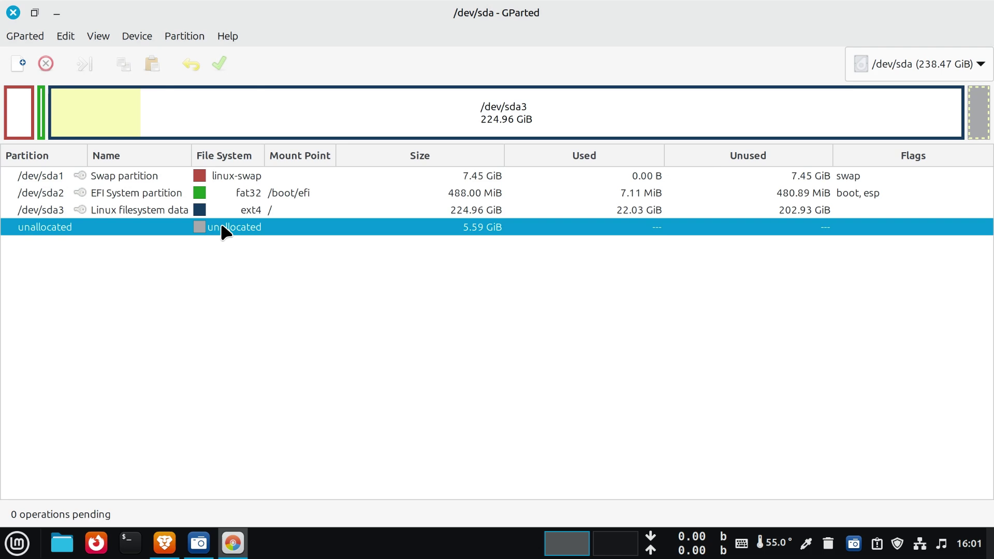
Step: Select the 224.96 GiB ext4 /dev/sda3 partition in the list and partition map
left_click(247, 210)
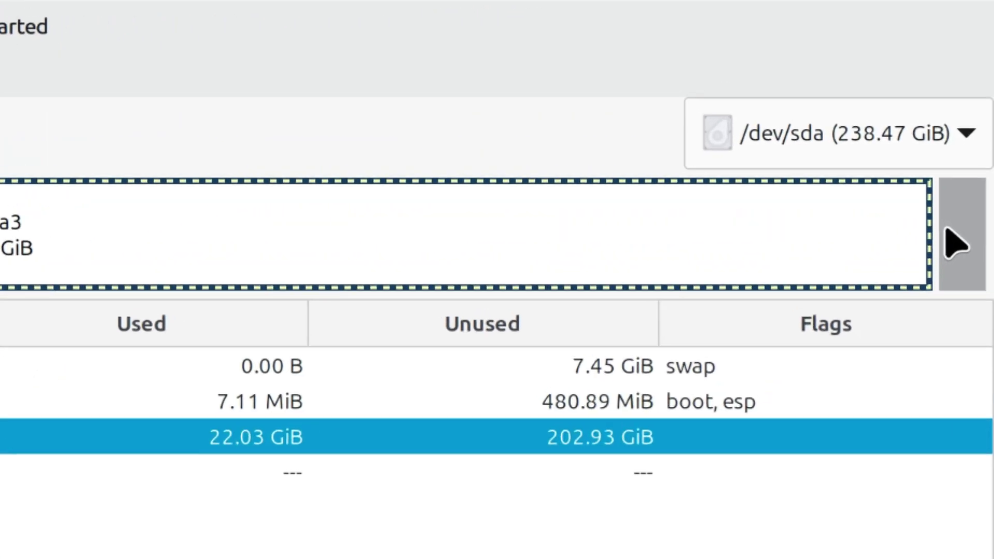
left_click(975, 111)
left_click(872, 246)
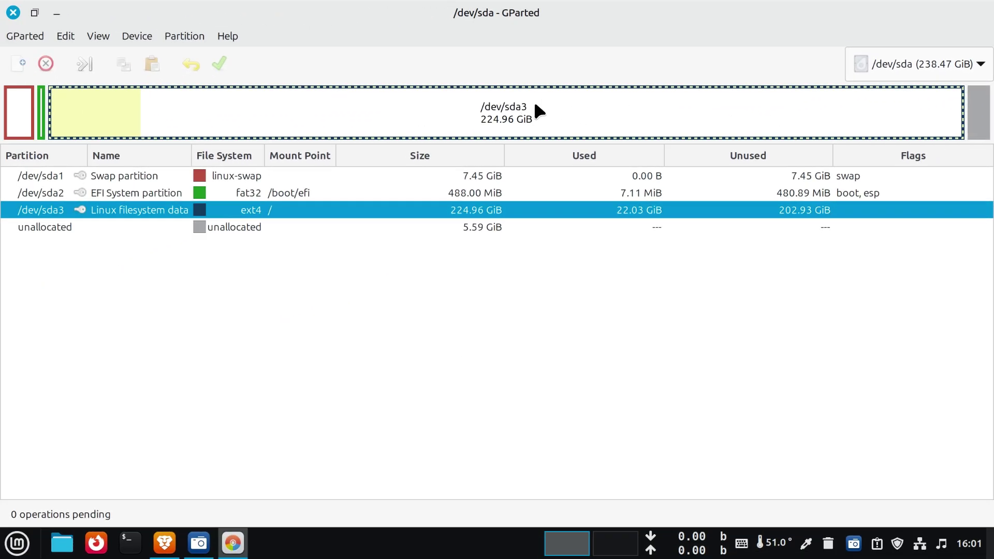
Step: Queue a resize of /dev/sda3 to a new size of 236080 MiB, filling the unallocated space
right_click(539, 110)
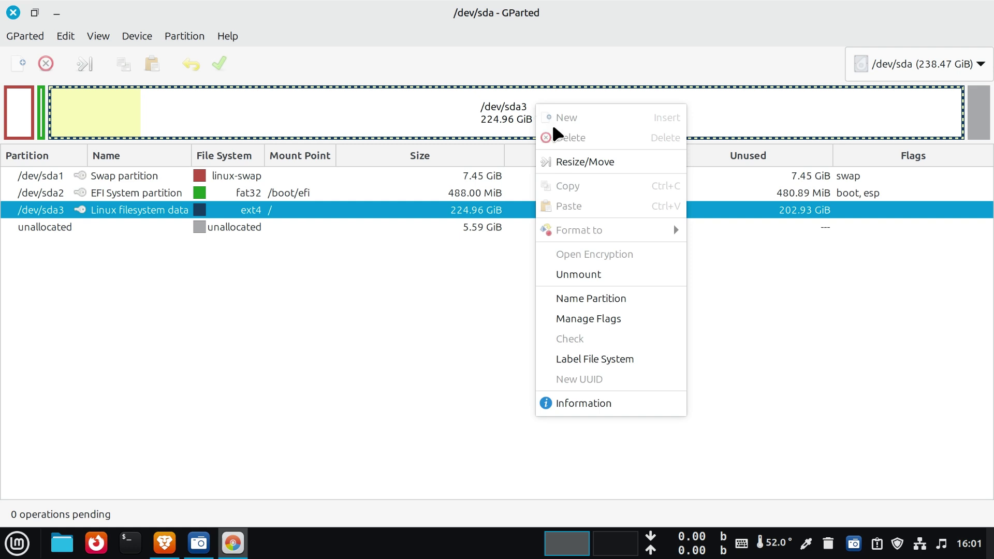
left_click(585, 161)
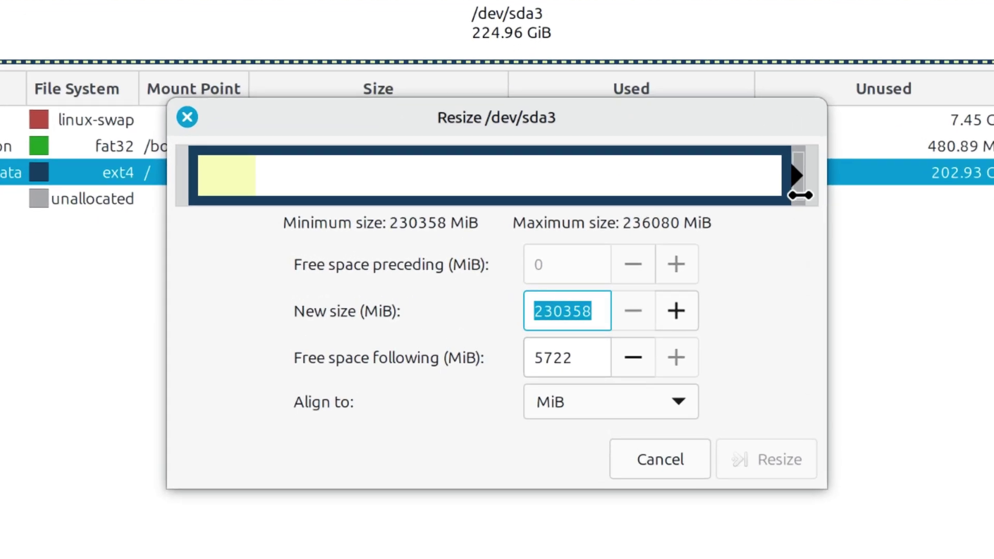
left_click_drag(800, 195, 978, 187)
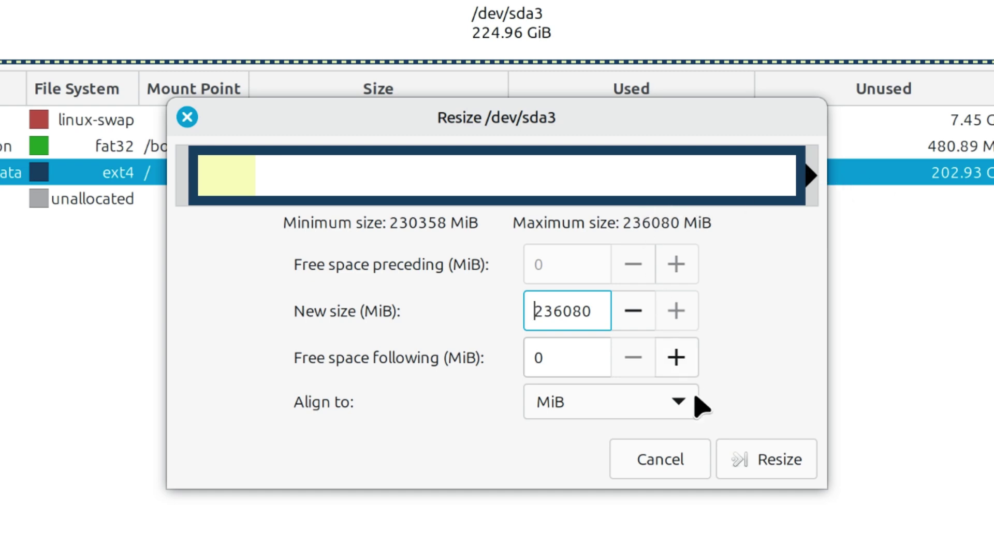
left_click(785, 463)
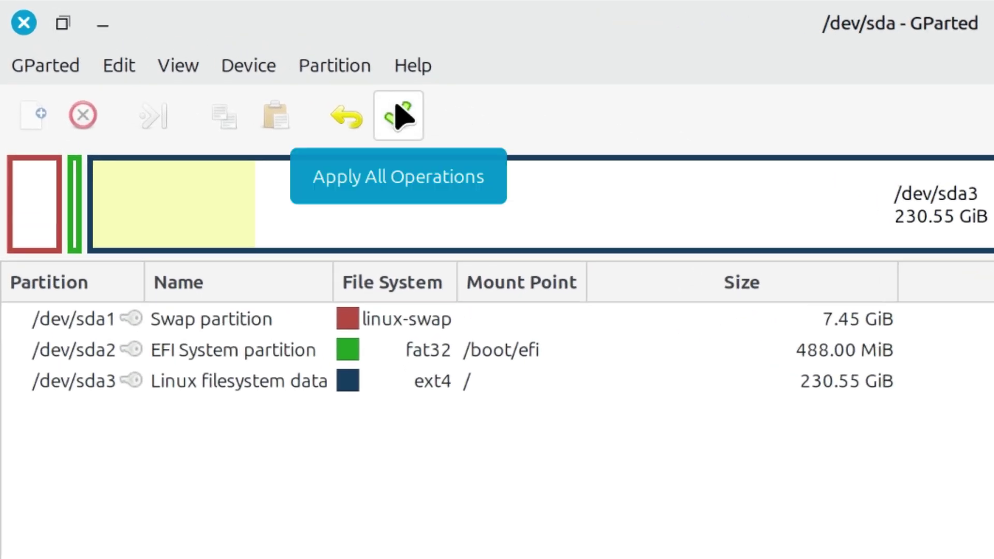
Step: Apply the pending /dev/sda3 resize to 230.55 GiB, dismiss the report, and close GParted
left_click(397, 112)
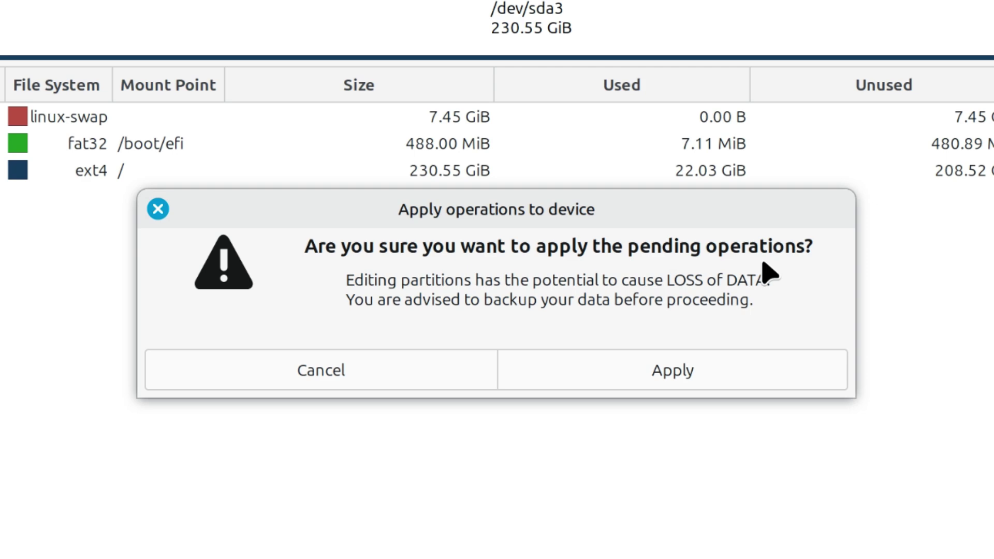
left_click(707, 372)
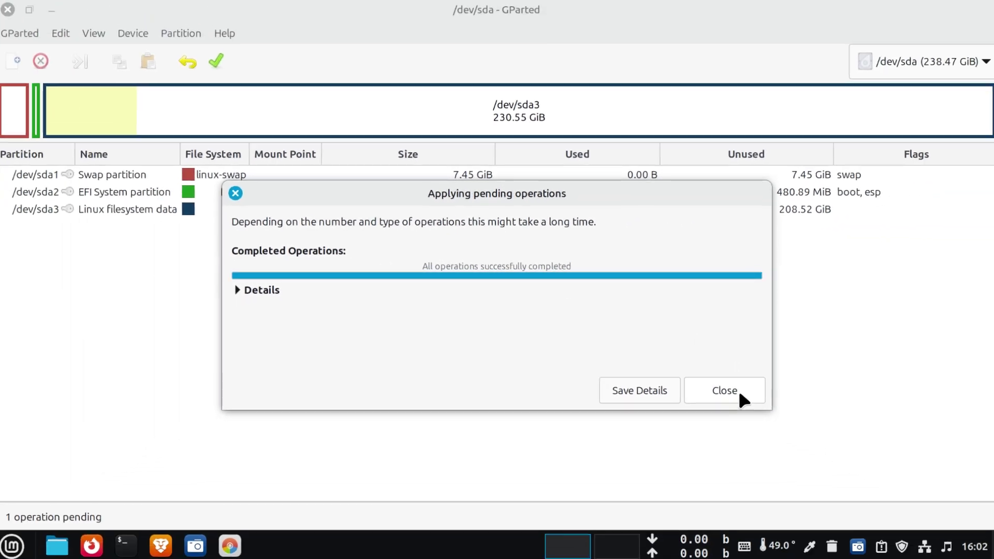
left_click(851, 452)
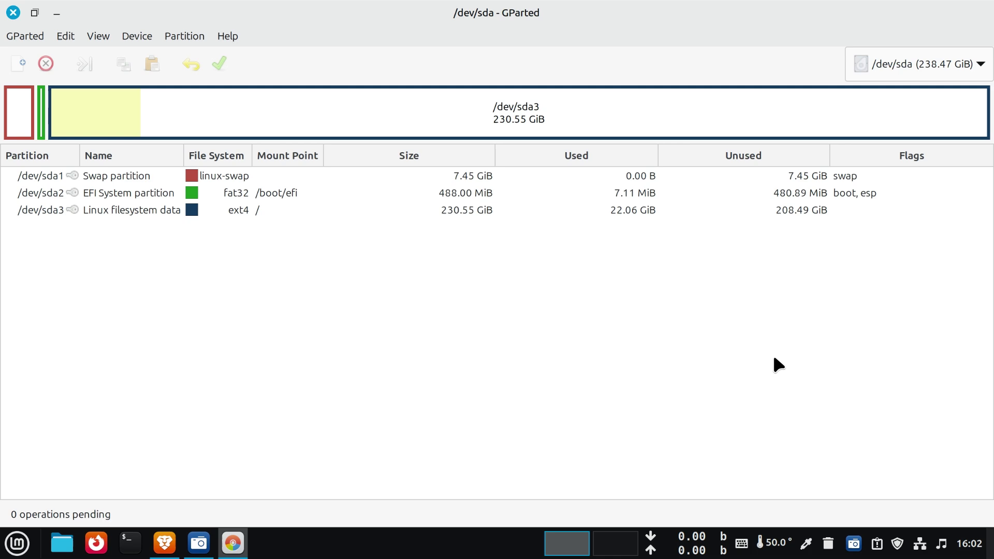
left_click(12, 14)
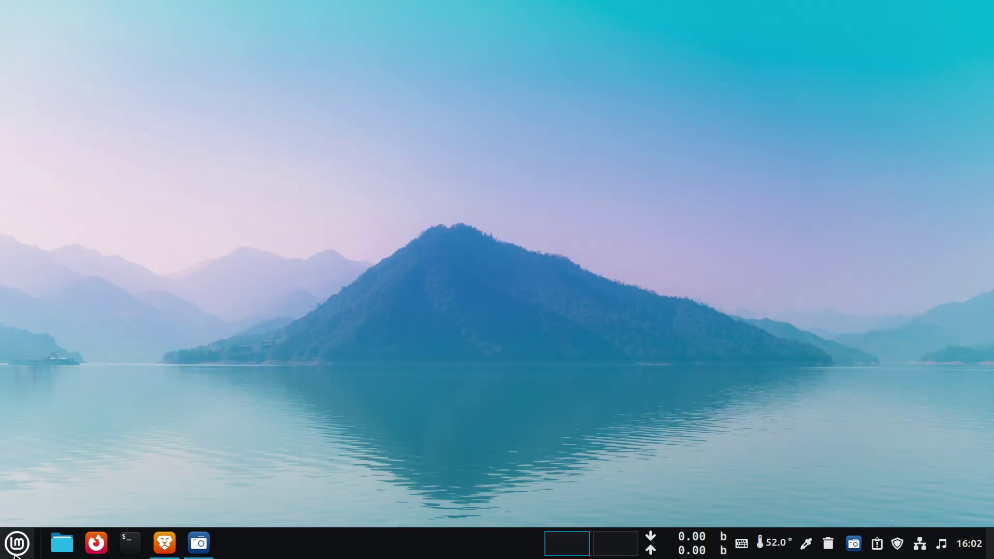
left_click(15, 552)
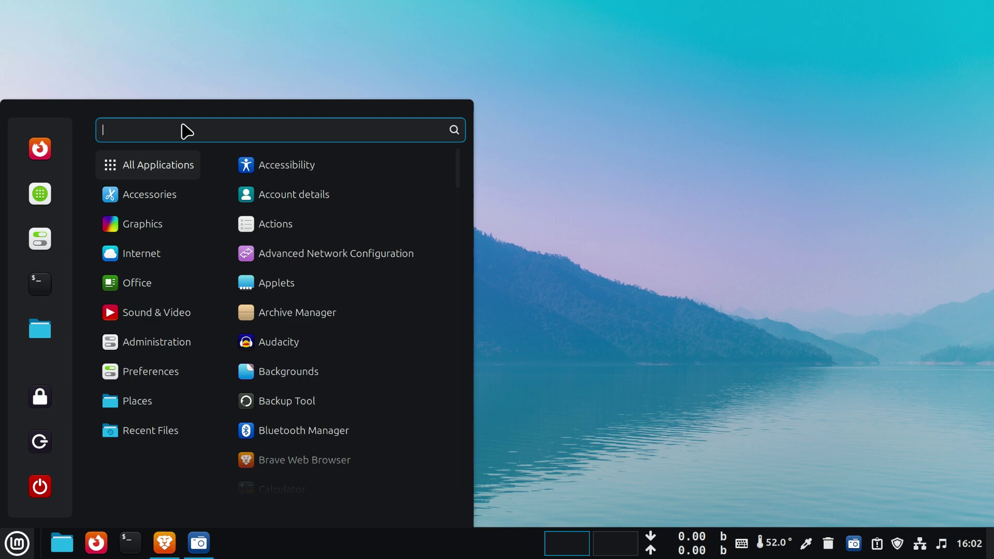
type("disk")
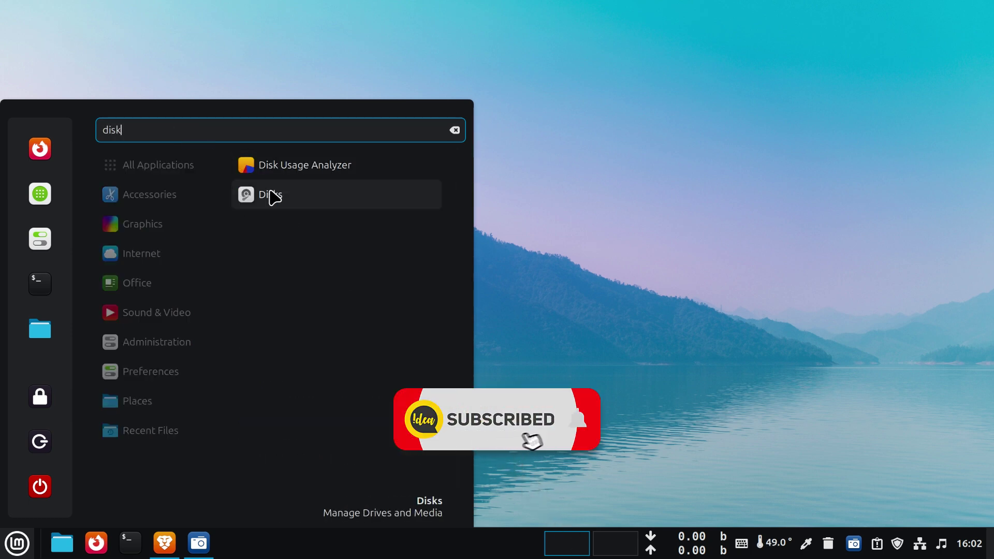
type("s")
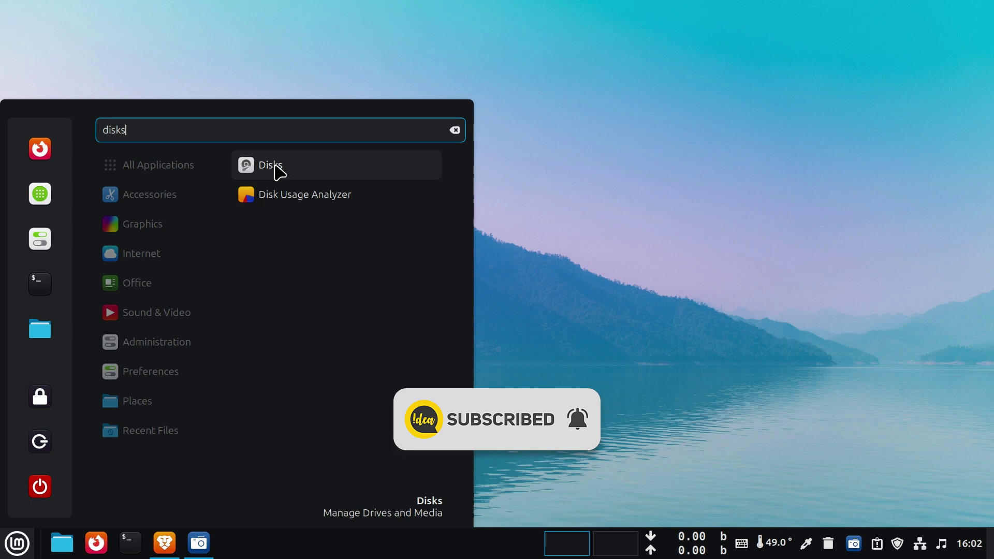
left_click(275, 170)
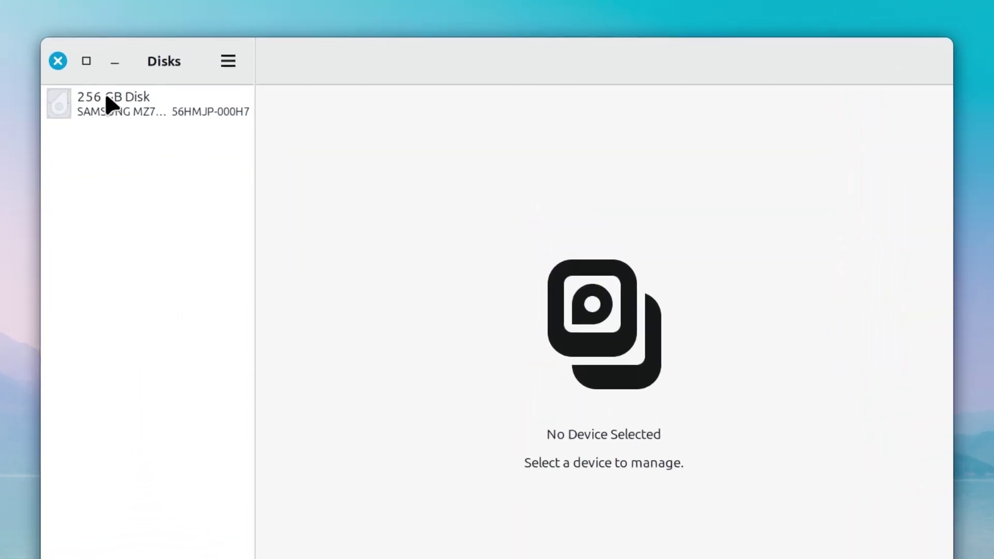
left_click(189, 81)
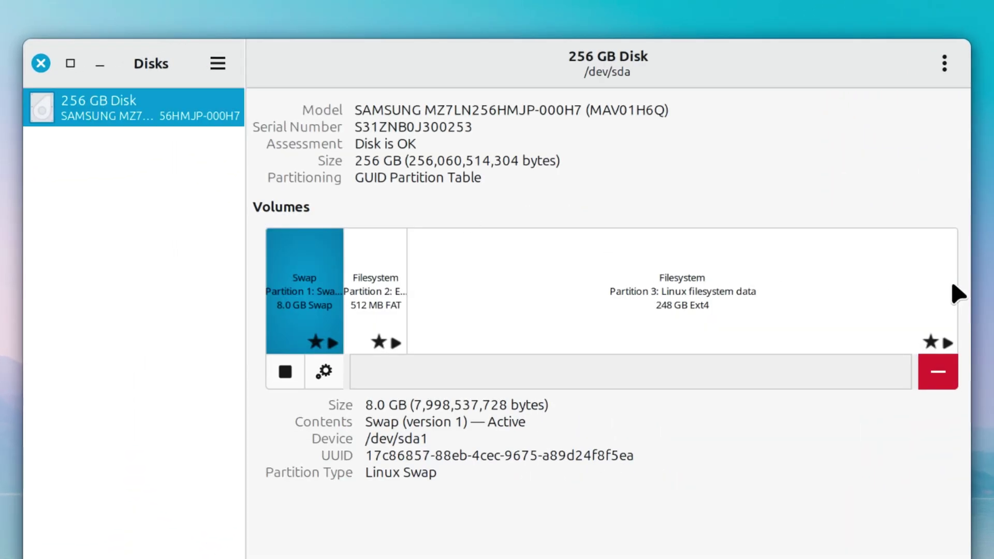